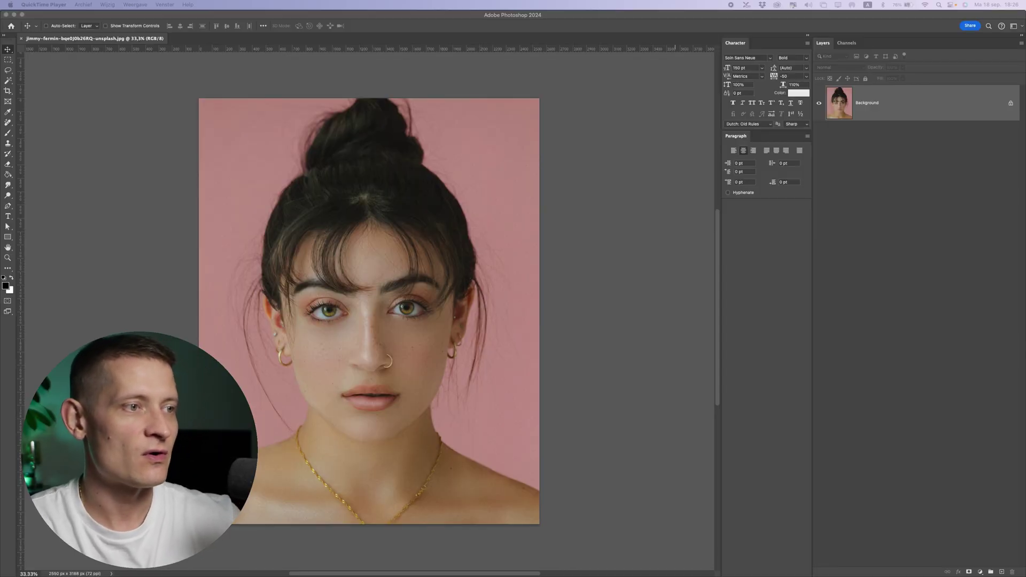
click(8, 75)
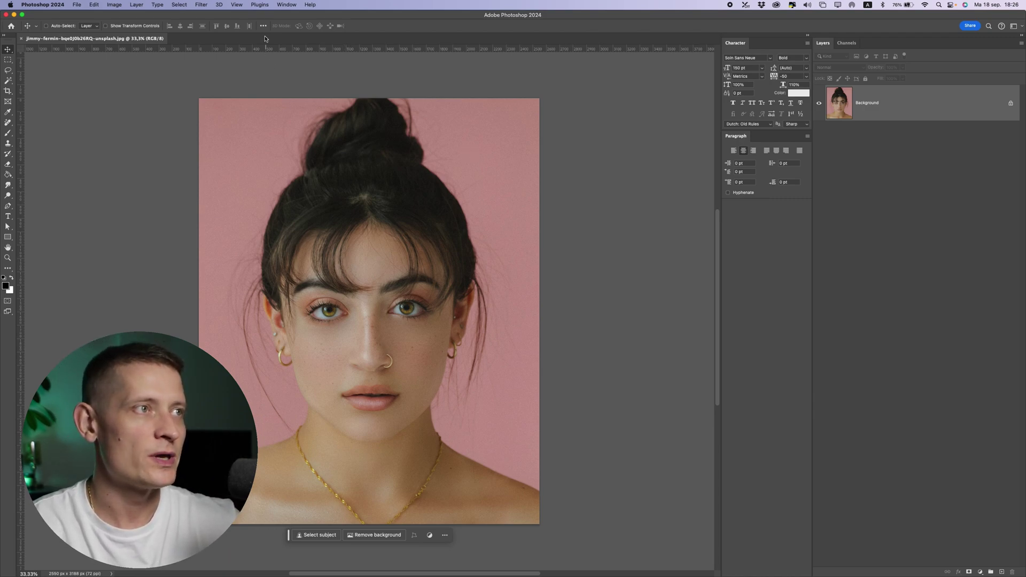
- Open Neural Filters, preview the Noise Reduction and Portrait Generator wait-list filters, then return to All filters
click(202, 5)
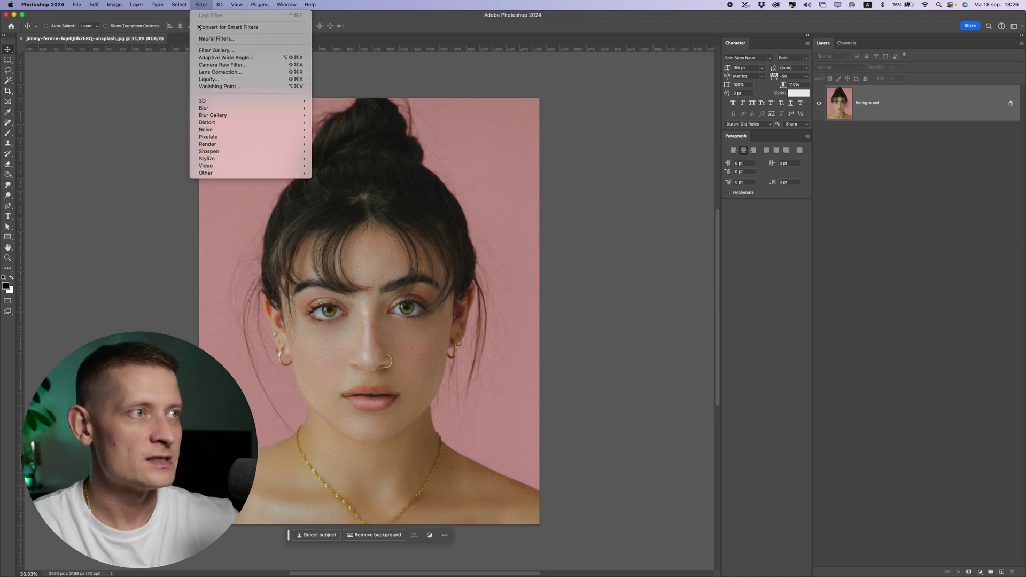
click(243, 39)
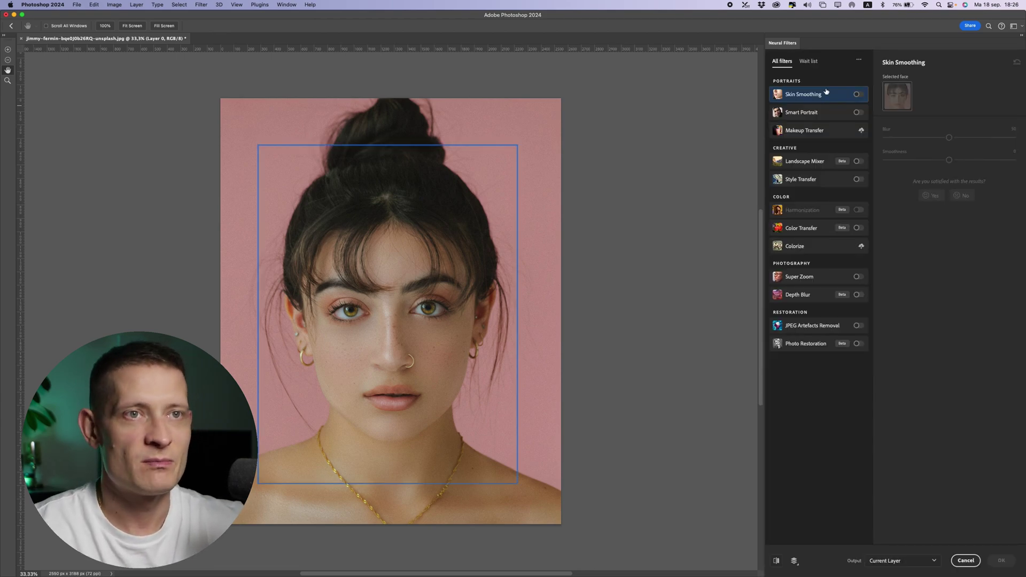
click(808, 61)
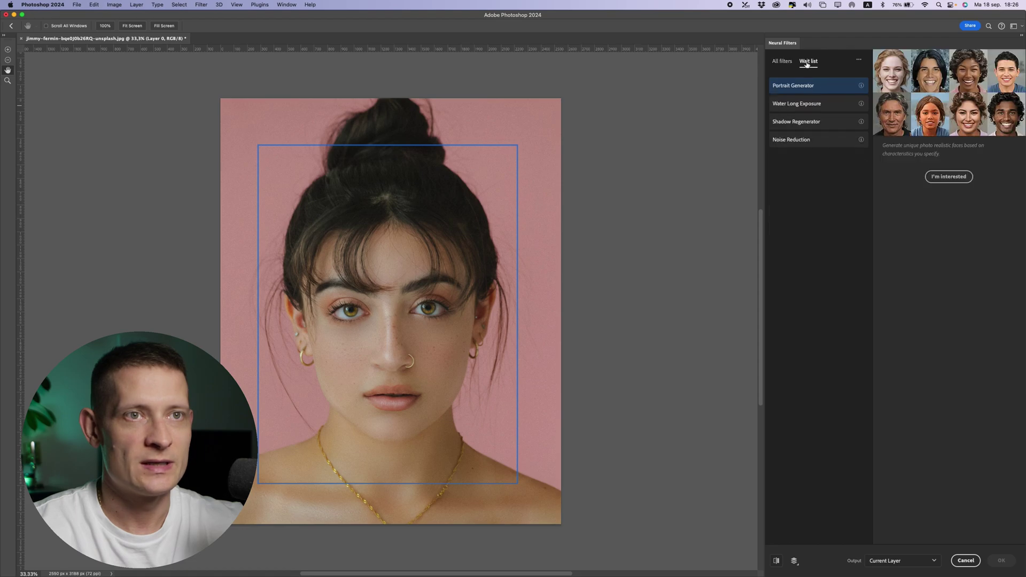
click(814, 139)
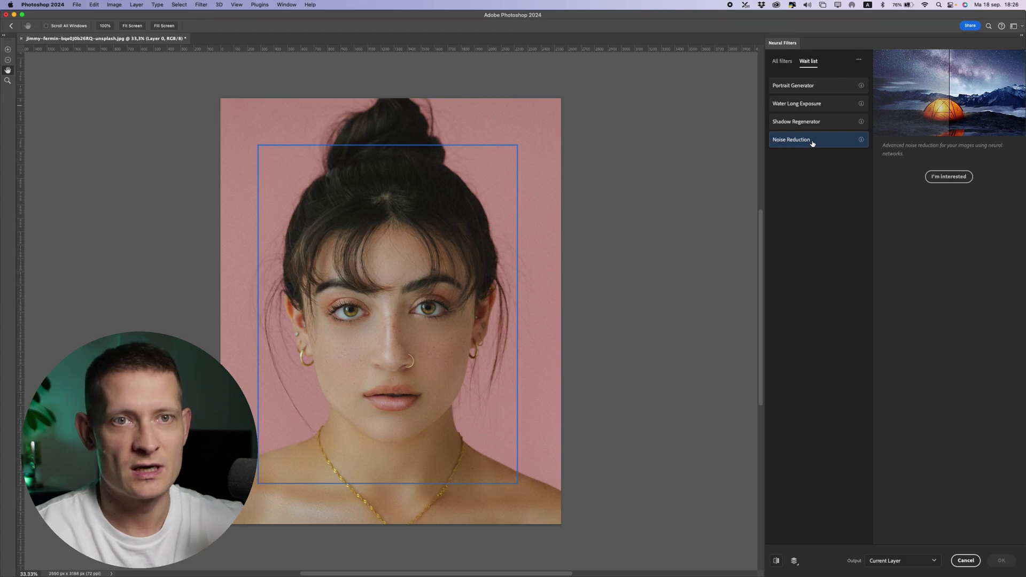
click(805, 87)
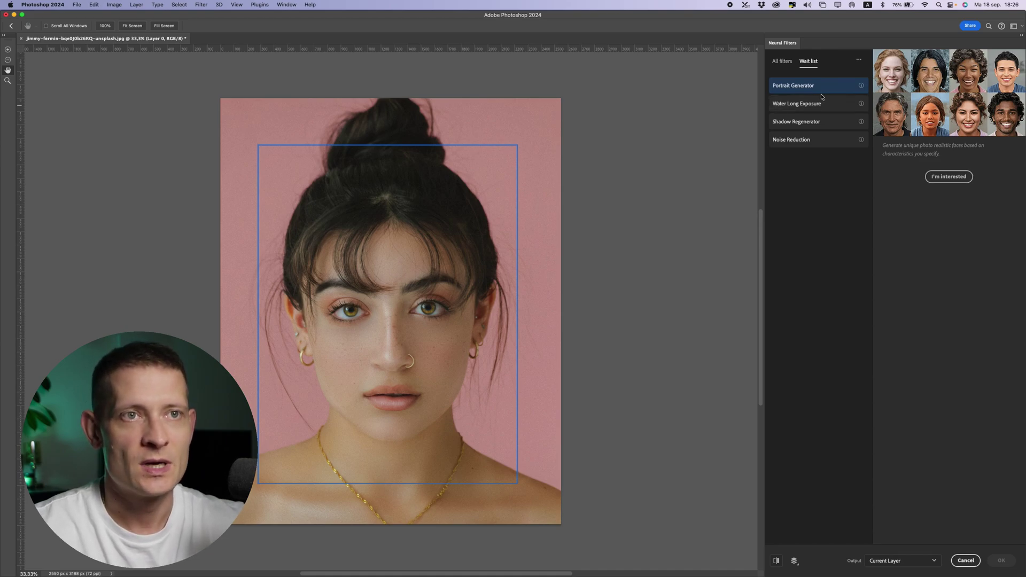
click(782, 61)
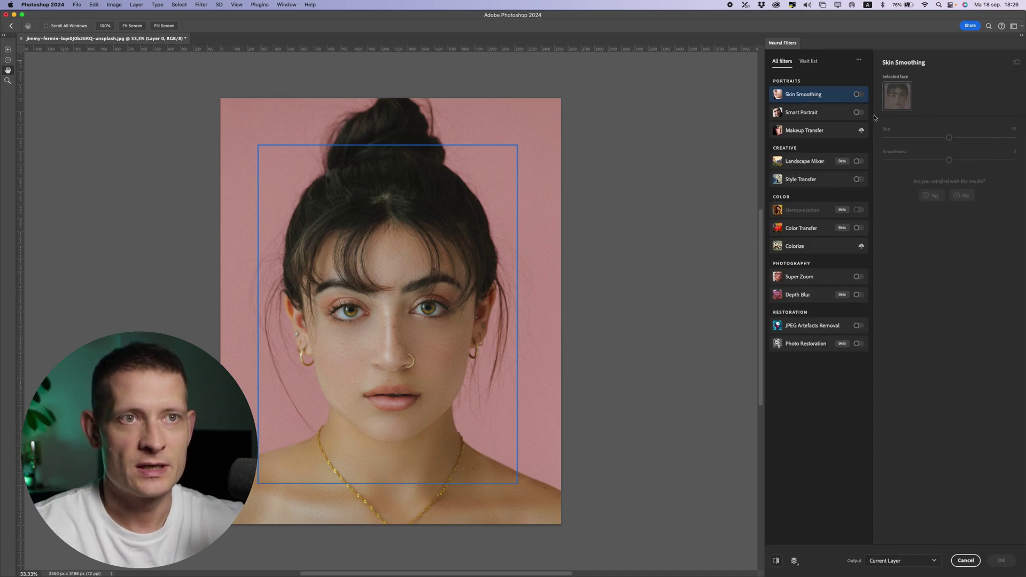
- Enable Smart Portrait and expand its Expressions, Global and Settings sections
click(831, 113)
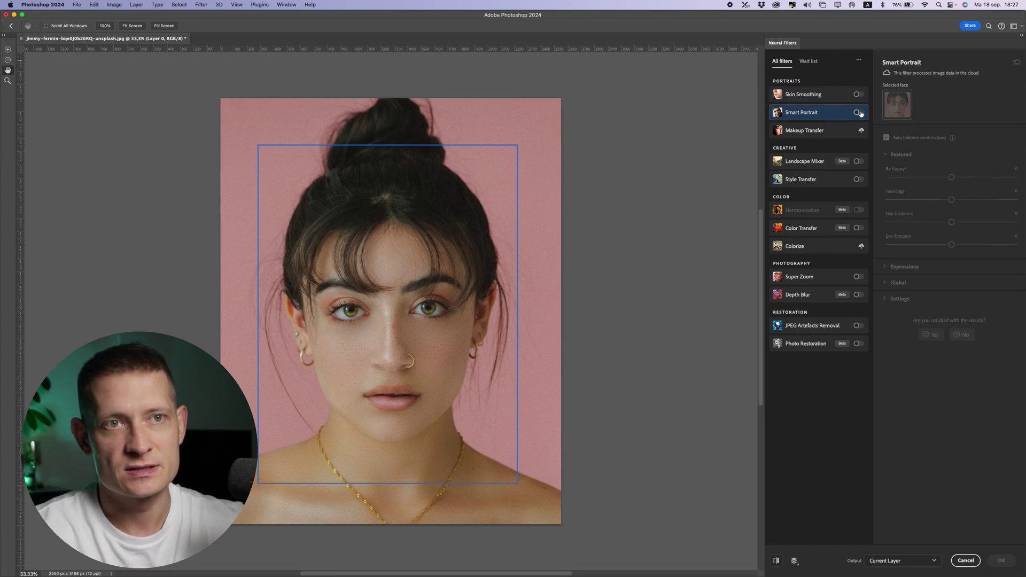
click(859, 114)
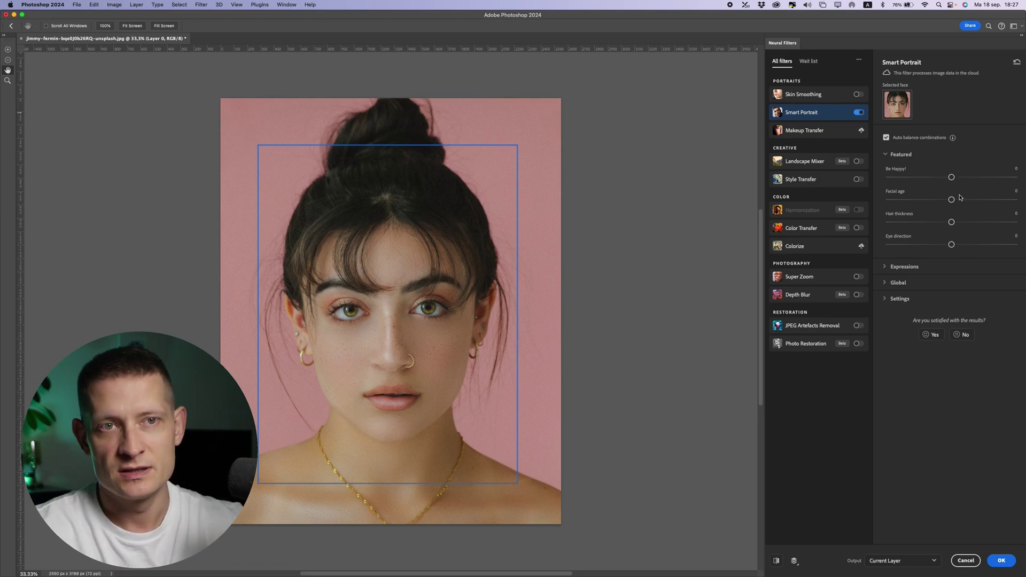
click(892, 266)
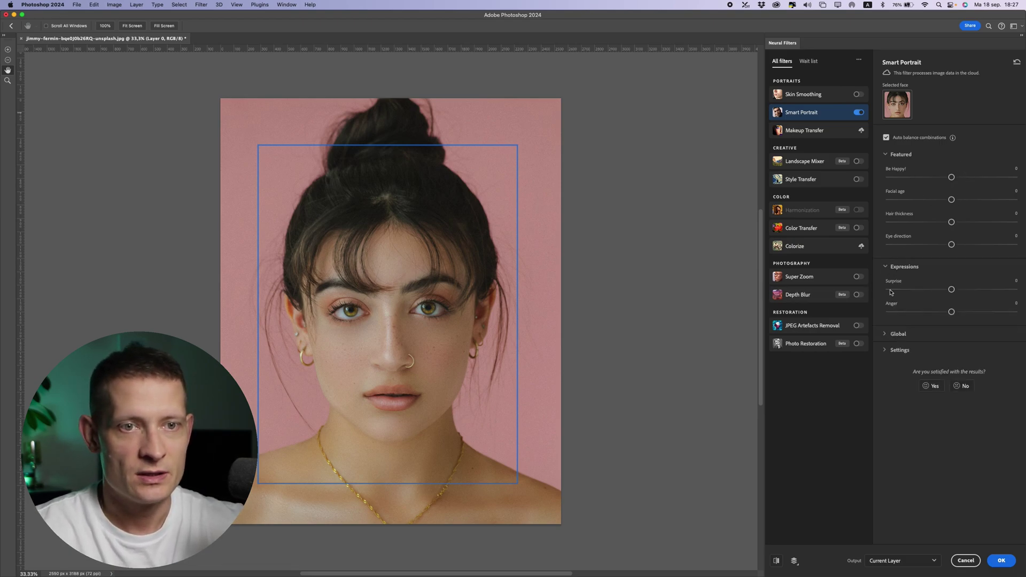
click(899, 334)
click(900, 424)
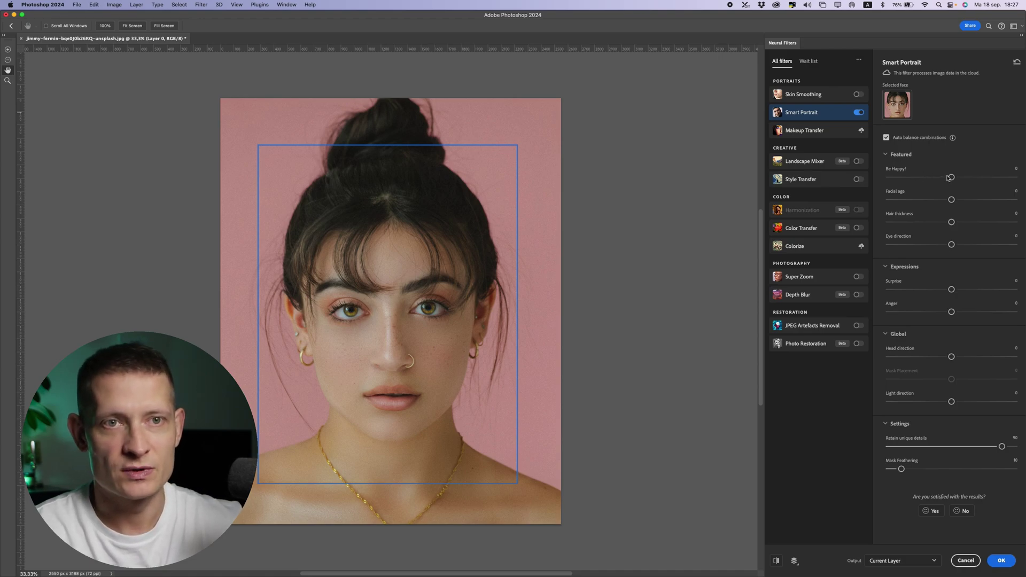
- Set Be Happy to about +10, shift eye direction, and leave Surprise and Hair thickness near zero
drag(951, 178, 1014, 178)
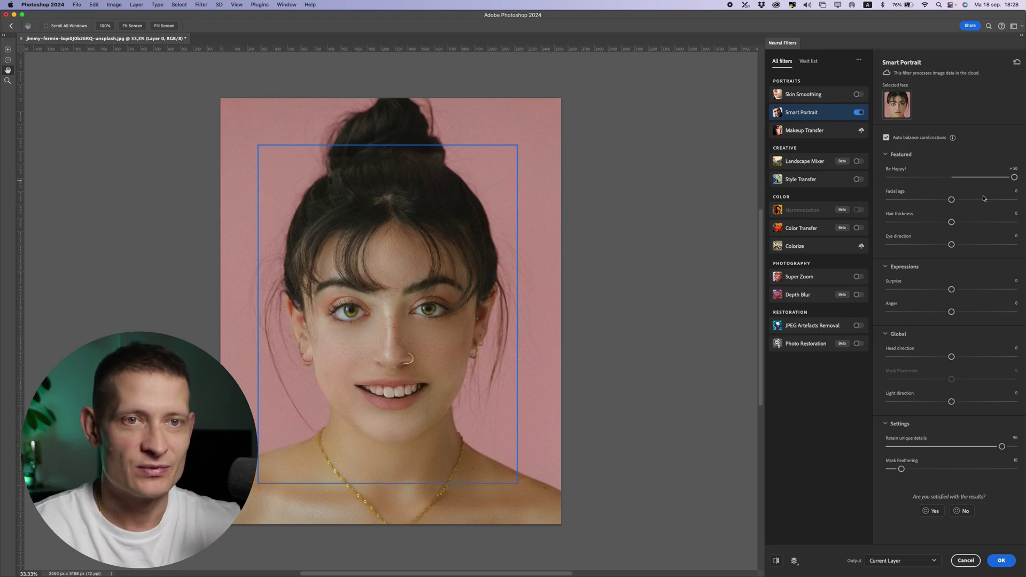
drag(1015, 176, 966, 181)
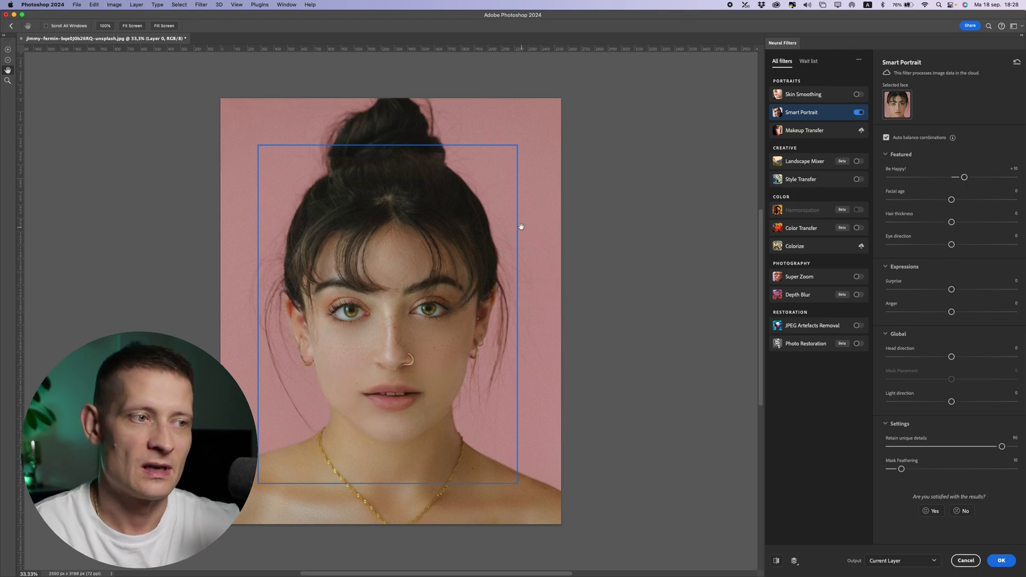
drag(951, 289, 977, 291)
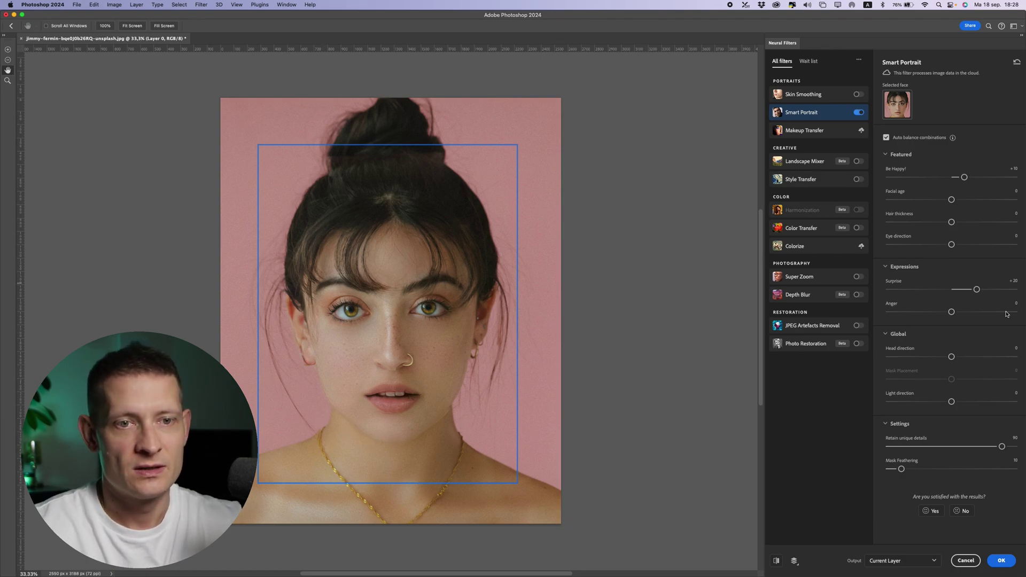
drag(952, 244, 978, 244)
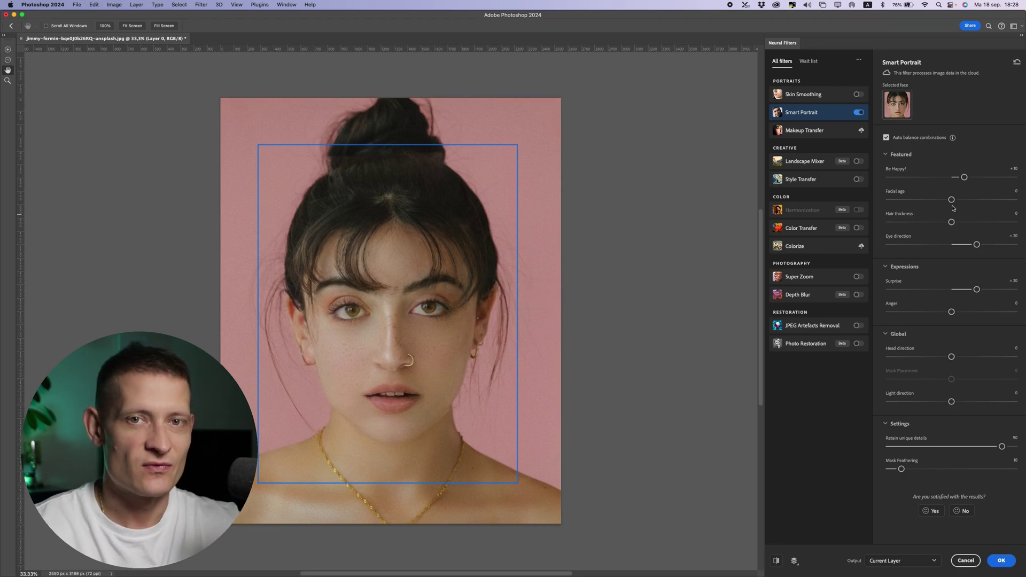
drag(951, 222, 998, 224)
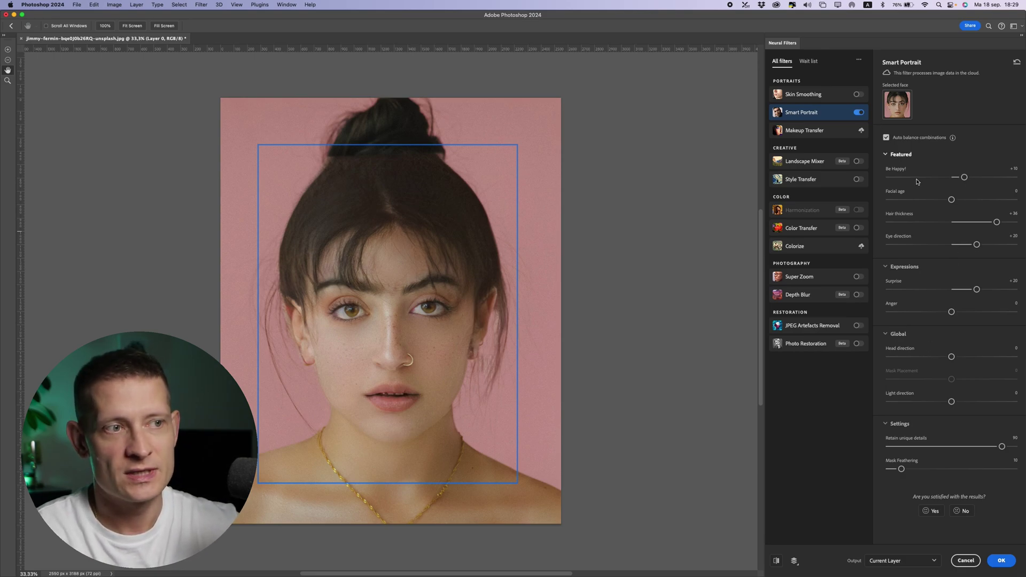
drag(996, 222, 950, 245)
drag(976, 290, 949, 289)
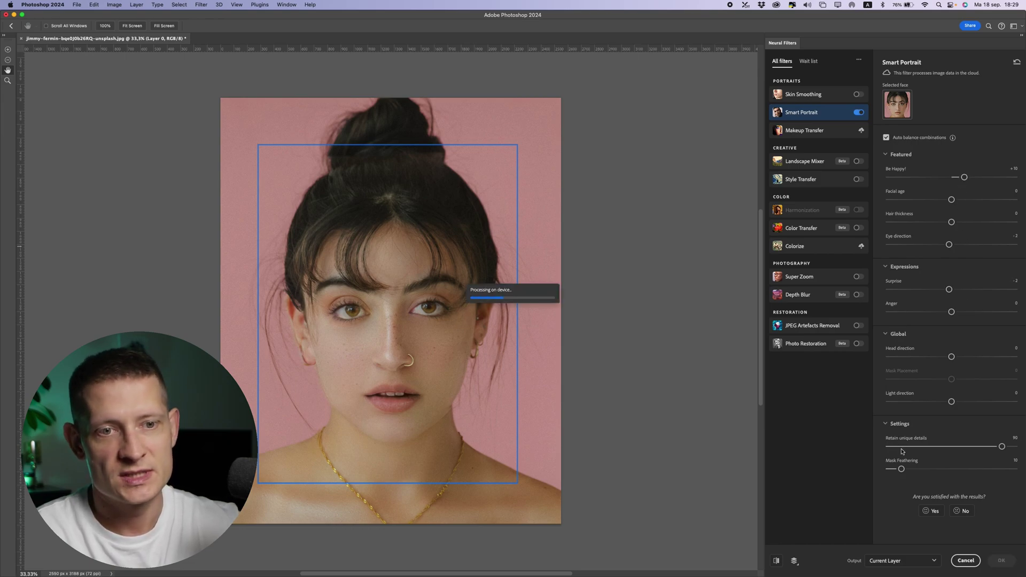
- Output the Smart Portrait result to a New Layer and apply it
click(915, 560)
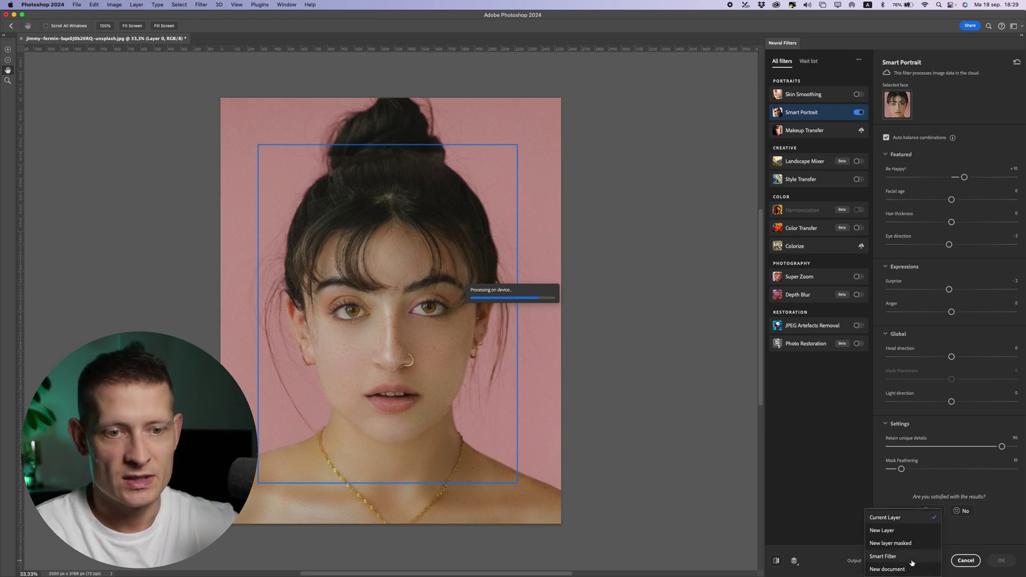
click(899, 535)
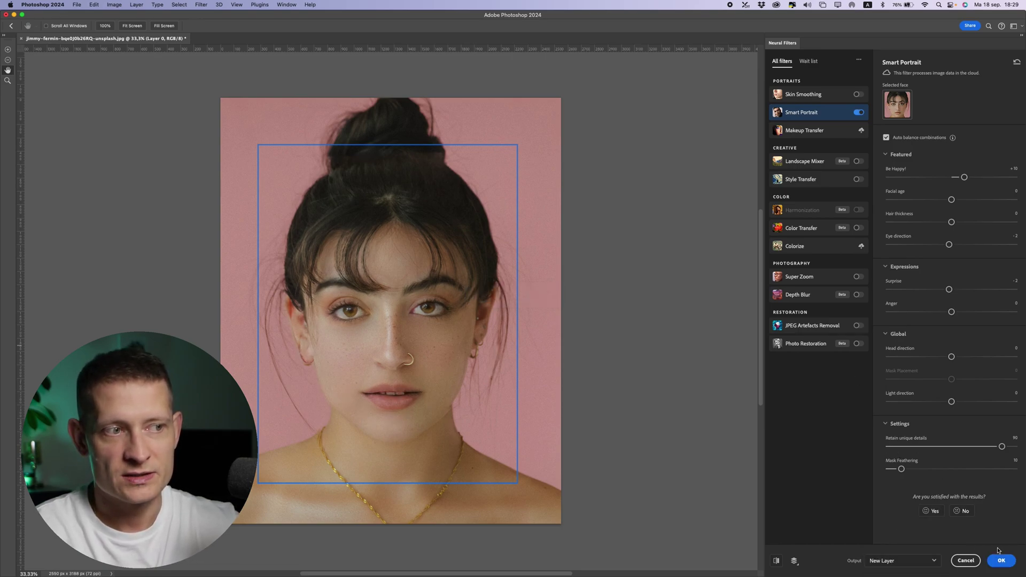
click(1001, 561)
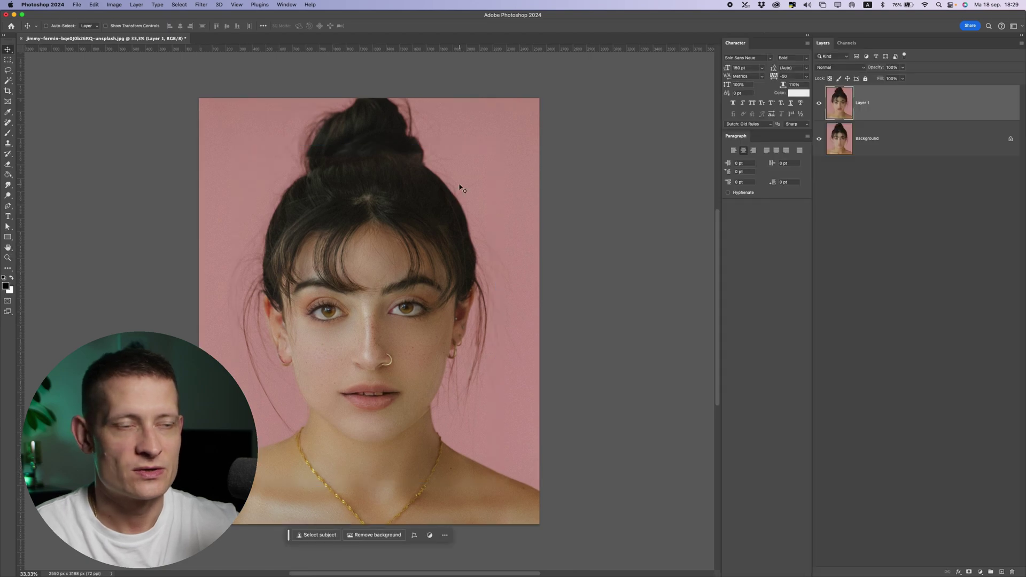
- Compare Layer 1 against the original, then give Layer 1 a white layer mask
click(819, 104)
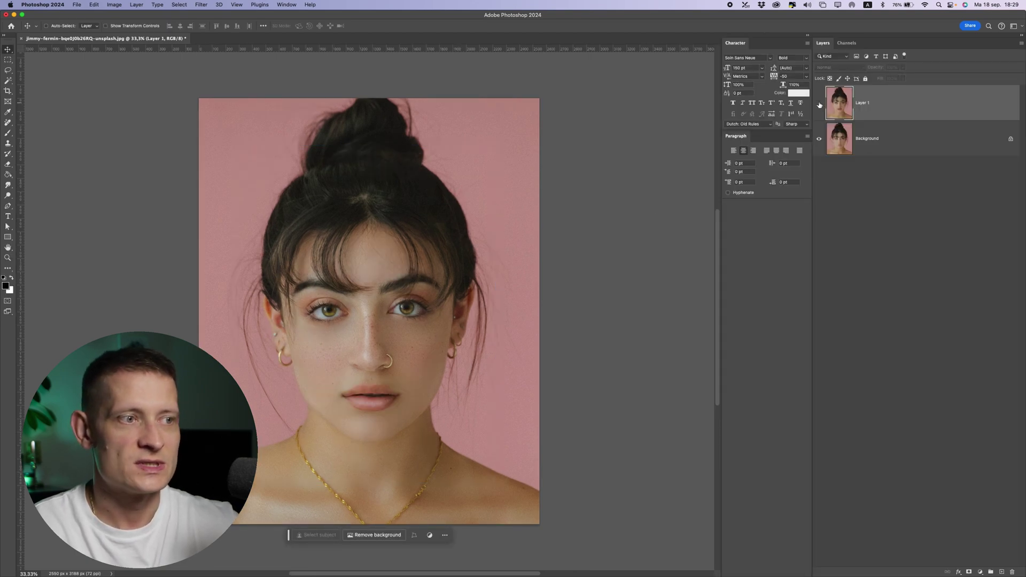
click(819, 104)
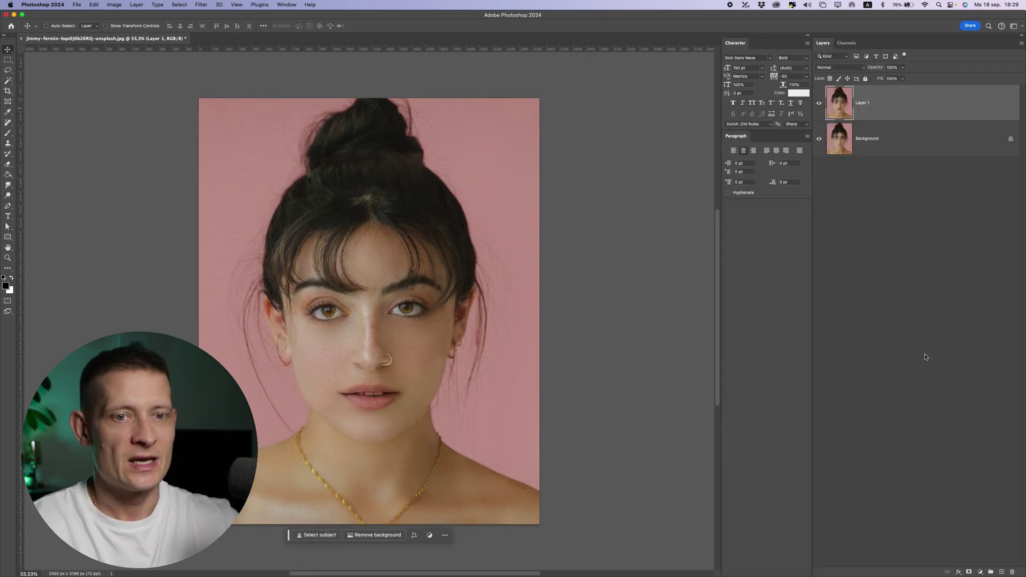
click(969, 572)
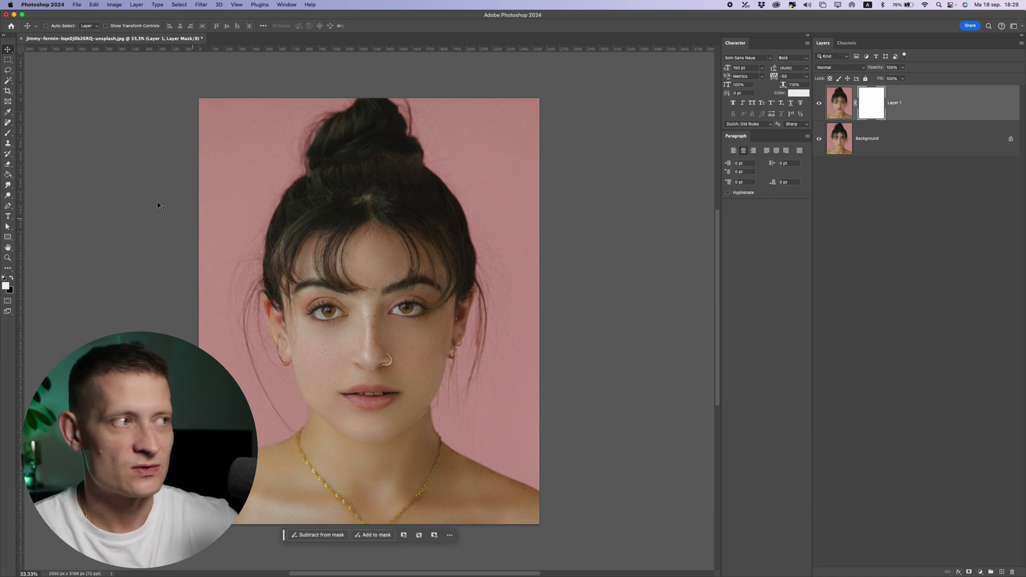
click(7, 133)
- Paint black on Layer 1's mask over the central face, shrink the brush to 500, then switch to white
click(11, 279)
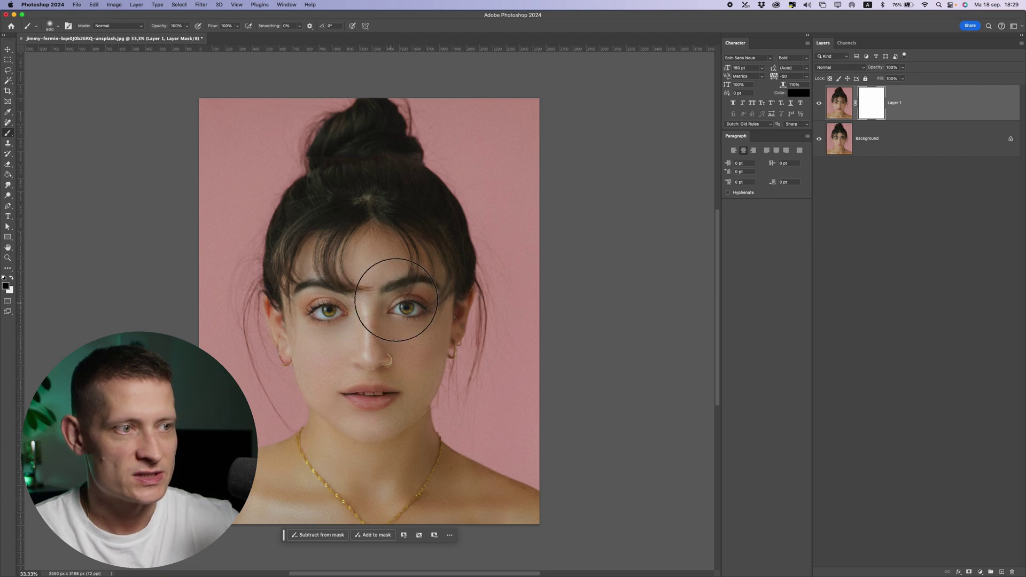
mouse_move(385, 284)
mouse_down()
mouse_move(355, 325)
mouse_move(355, 378)
mouse_move(339, 374)
mouse_up()
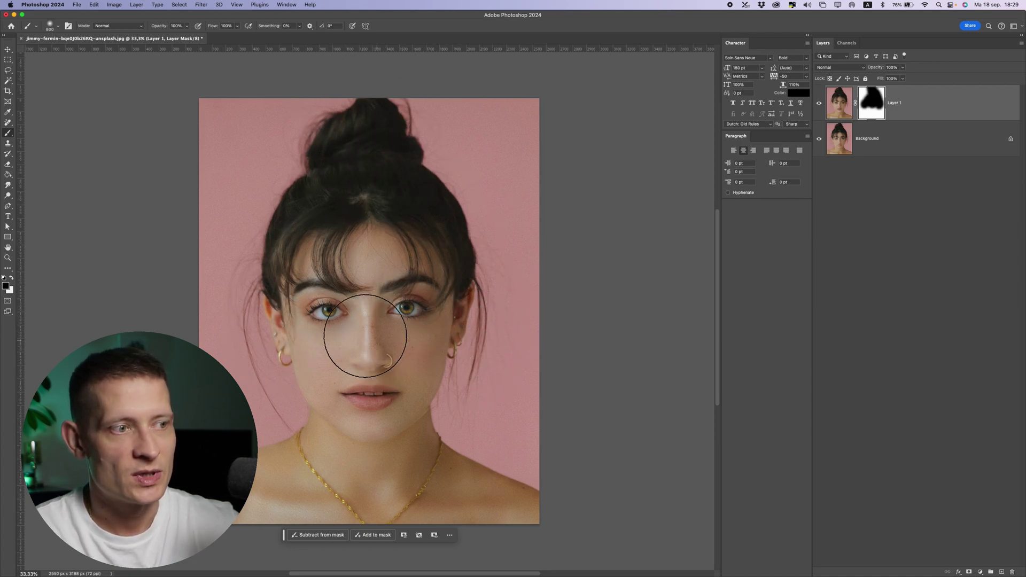
key(bracketleft)
key(bracketleft)
key(bracketleft)
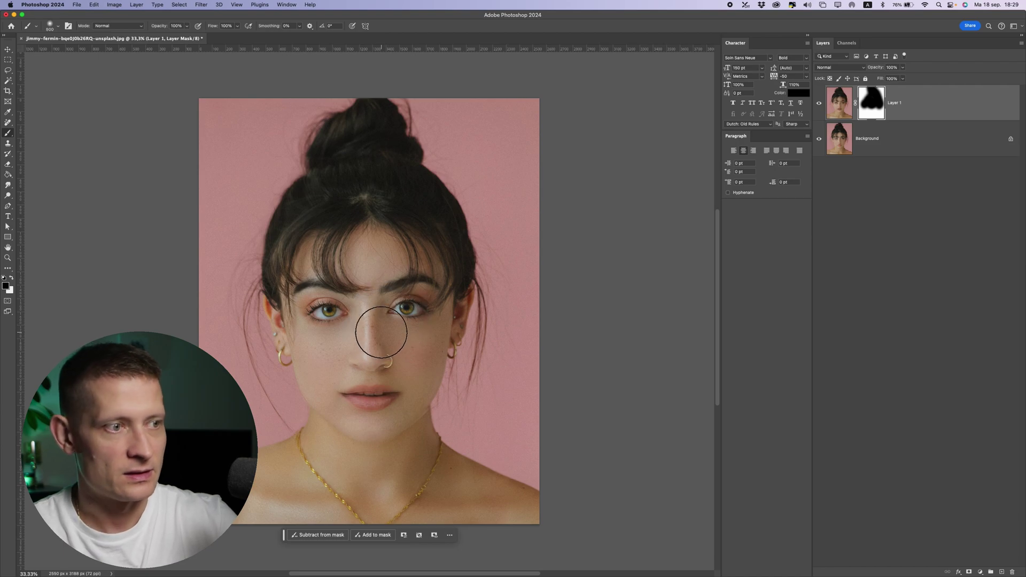
click(819, 105)
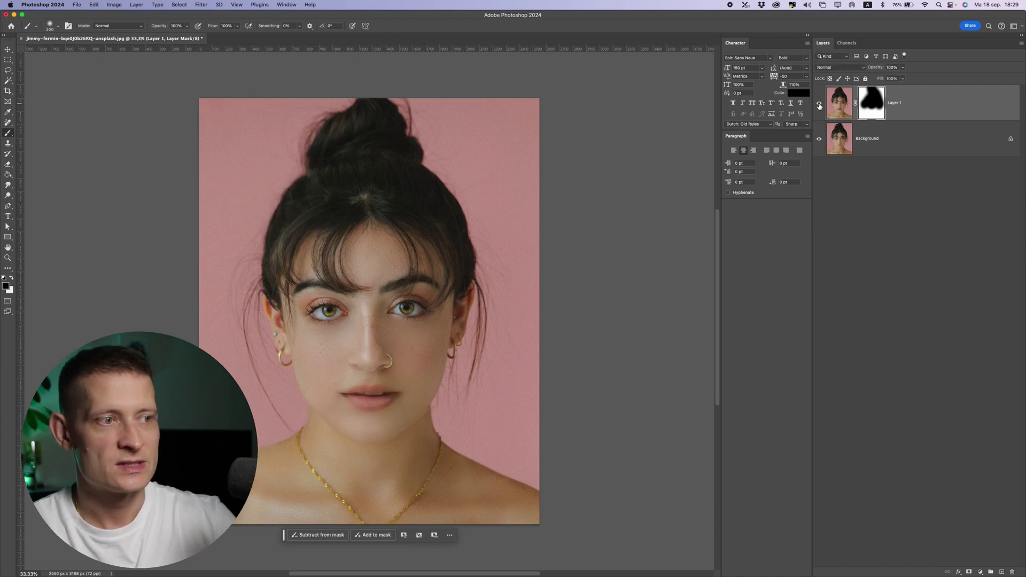
click(13, 279)
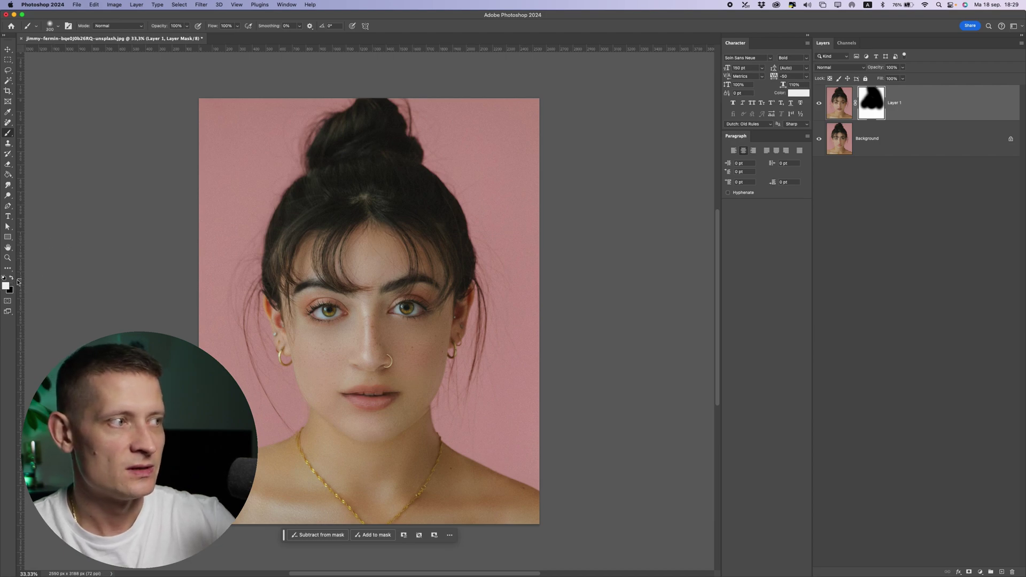